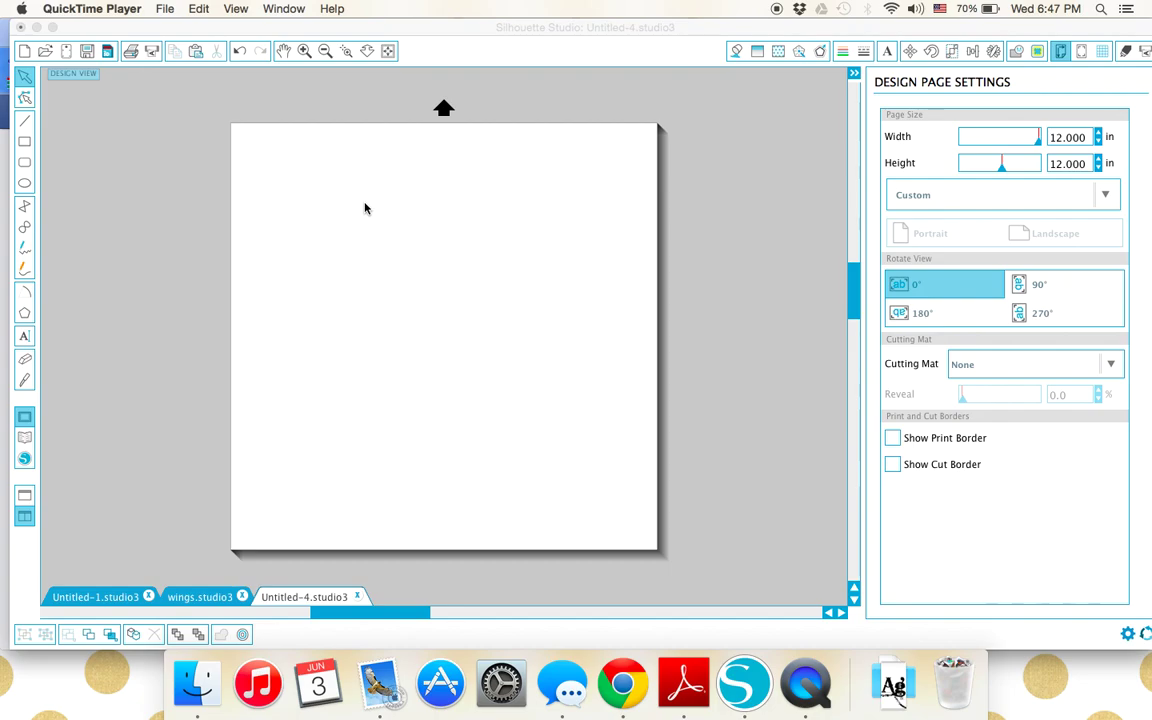
Scroll the Facebook group feed back up to the pattern-pages post, then return to Silhouette Studio.
{"action": "left_click", "coordinate": [622, 684]}
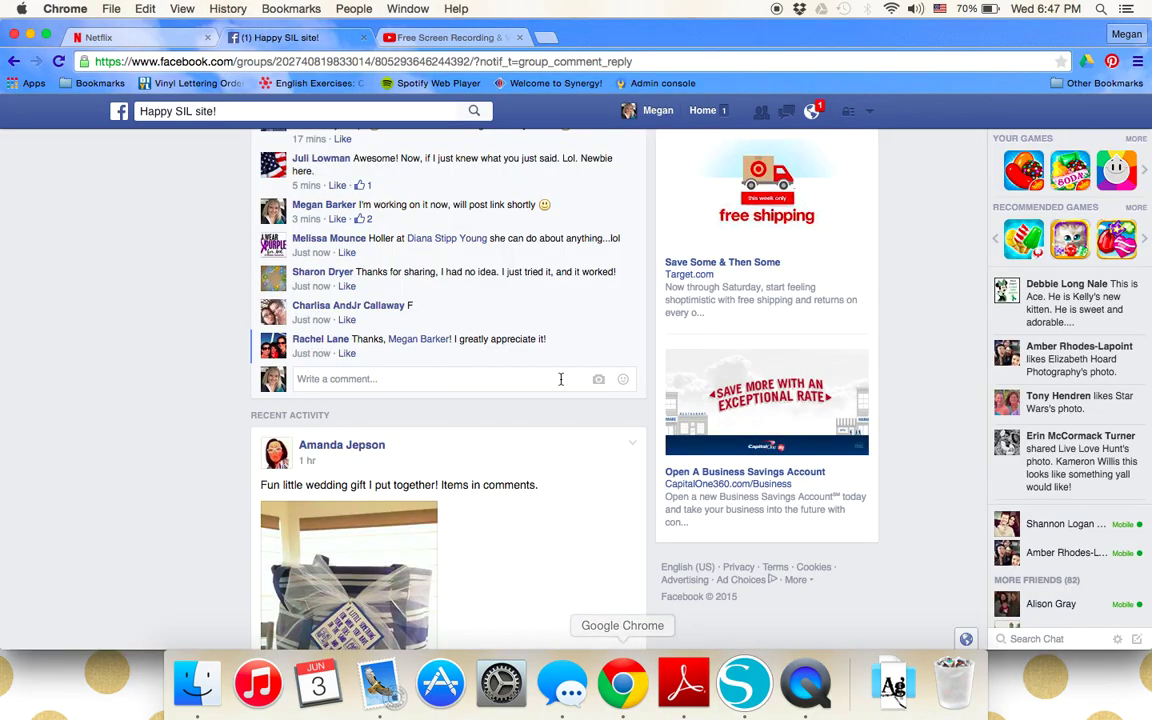
{"action": "scroll", "coordinate": [561, 384], "scroll_direction": "up", "scroll_amount": 5}
{"action": "scroll", "coordinate": [561, 384], "scroll_direction": "up", "scroll_amount": 10}
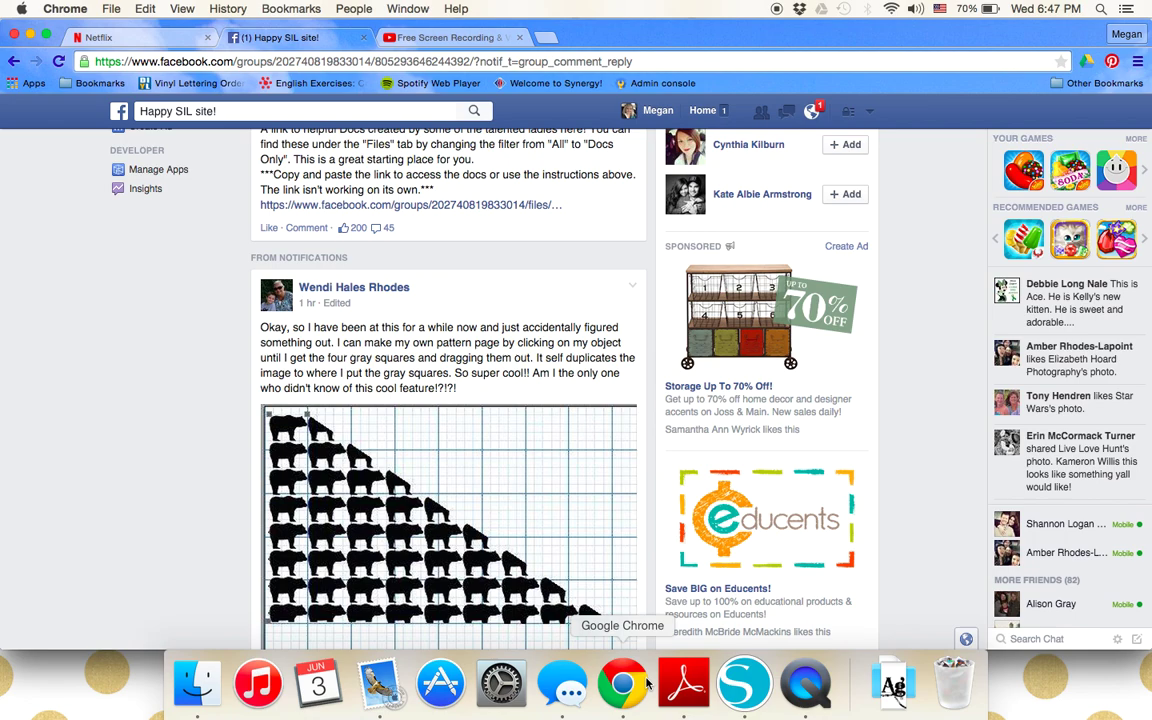
{"action": "left_click", "coordinate": [745, 683]}
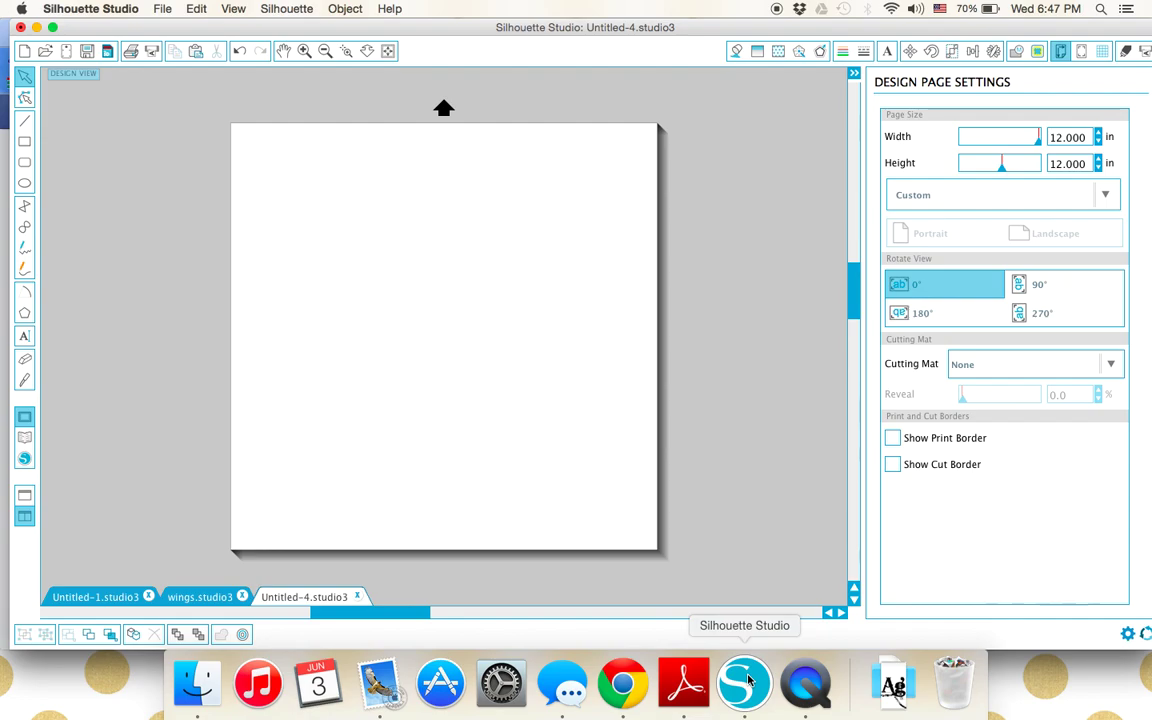
Minimize Silhouette, Chrome and Messages, close Mail, and center the red screenshot icon on the desktop.
{"action": "left_click", "coordinate": [36, 28]}
{"action": "left_click", "coordinate": [30, 37]}
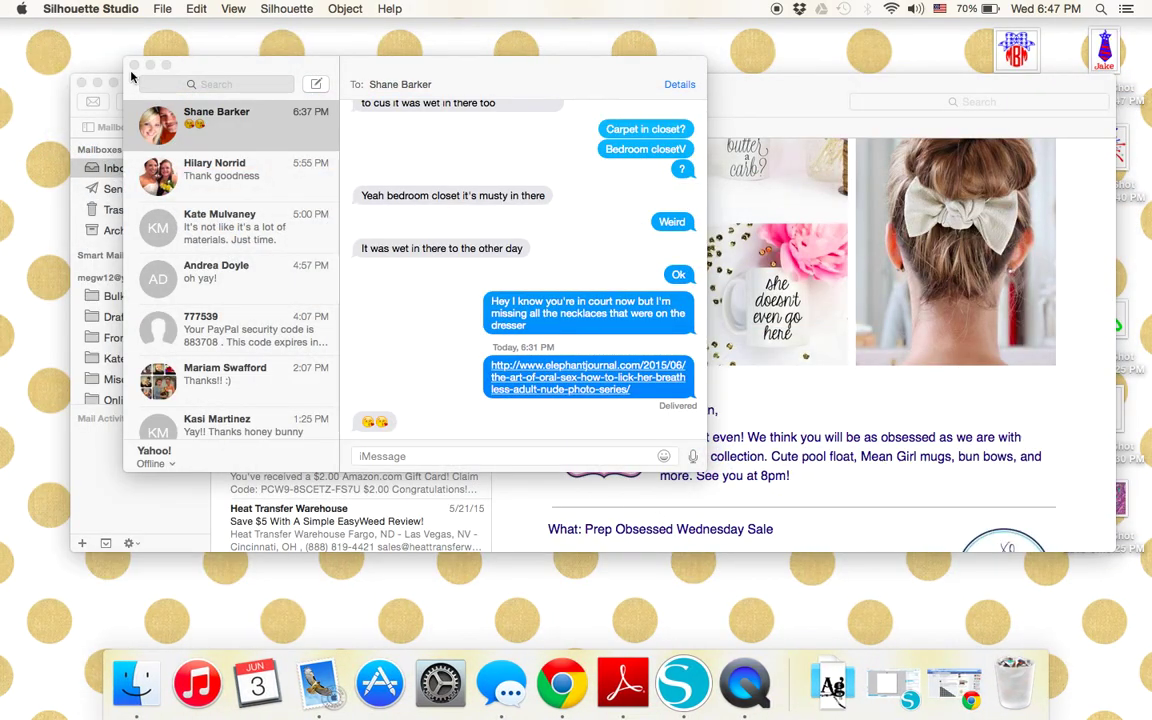
{"action": "left_click", "coordinate": [98, 82]}
{"action": "left_click", "coordinate": [81, 83]}
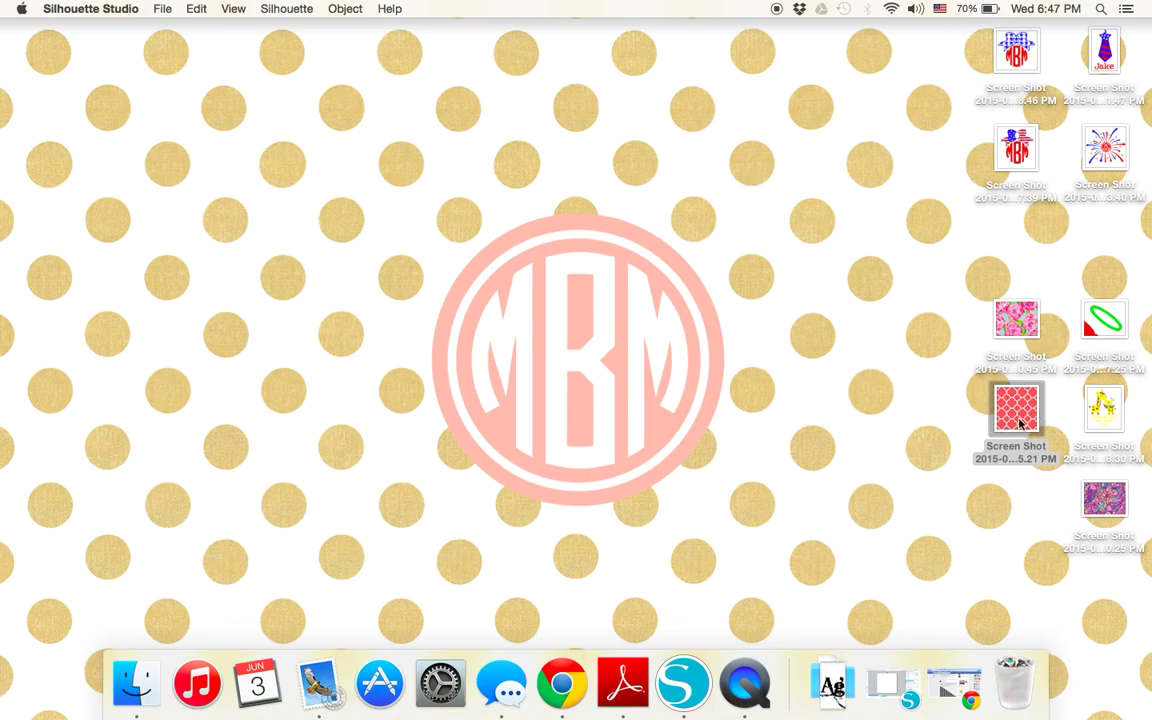
{"action": "left_click_drag", "start_coordinate": [1021, 425], "coordinate": [832, 421]}
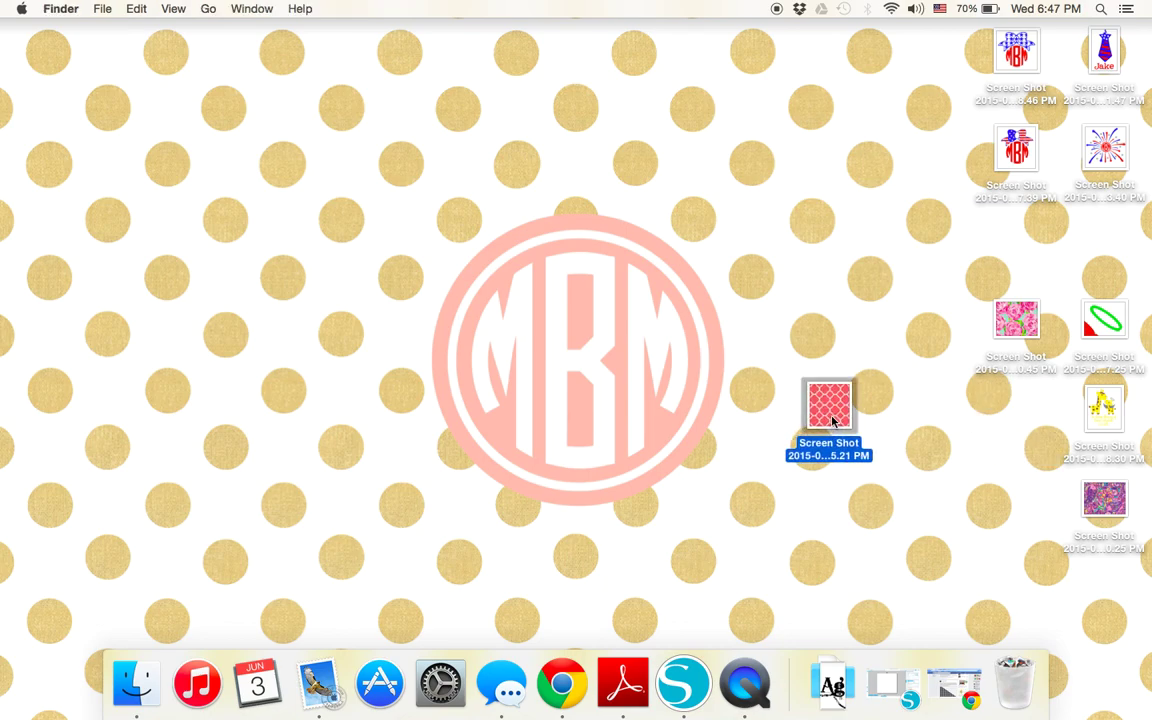
{"action": "left_click", "coordinate": [909, 469]}
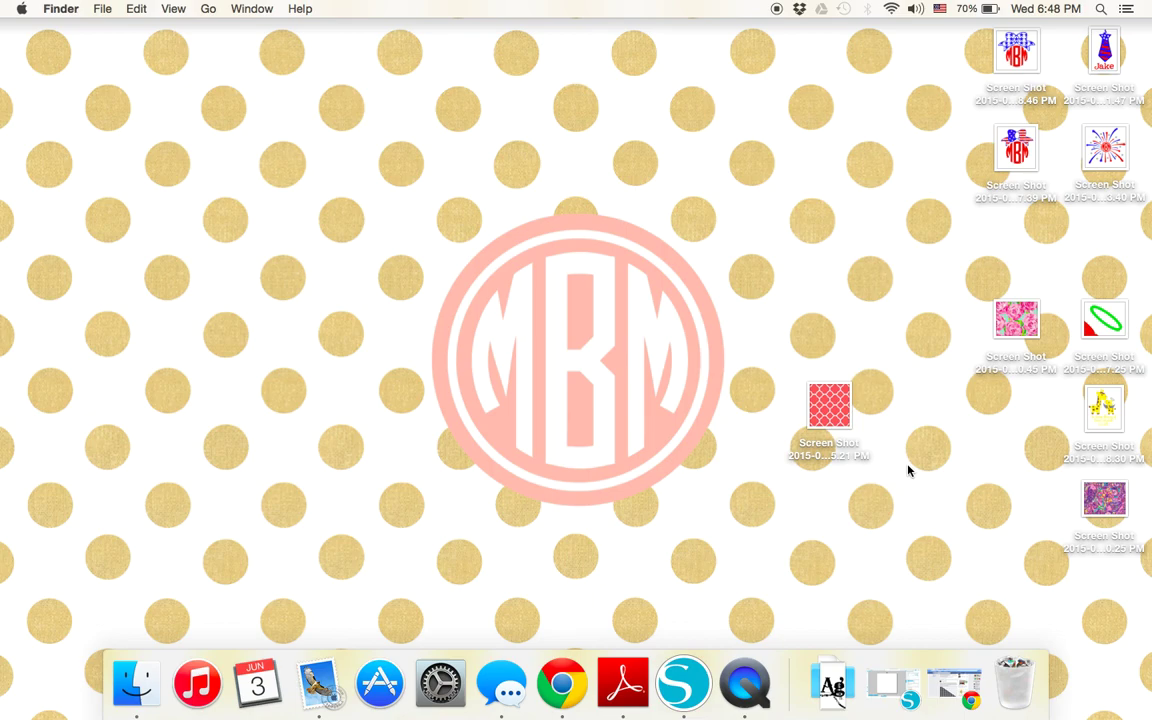
Drag the red quatrefoil screenshot onto the page as a 3.972 × 4.125 in image near the top.
{"action": "left_click", "coordinate": [884, 698]}
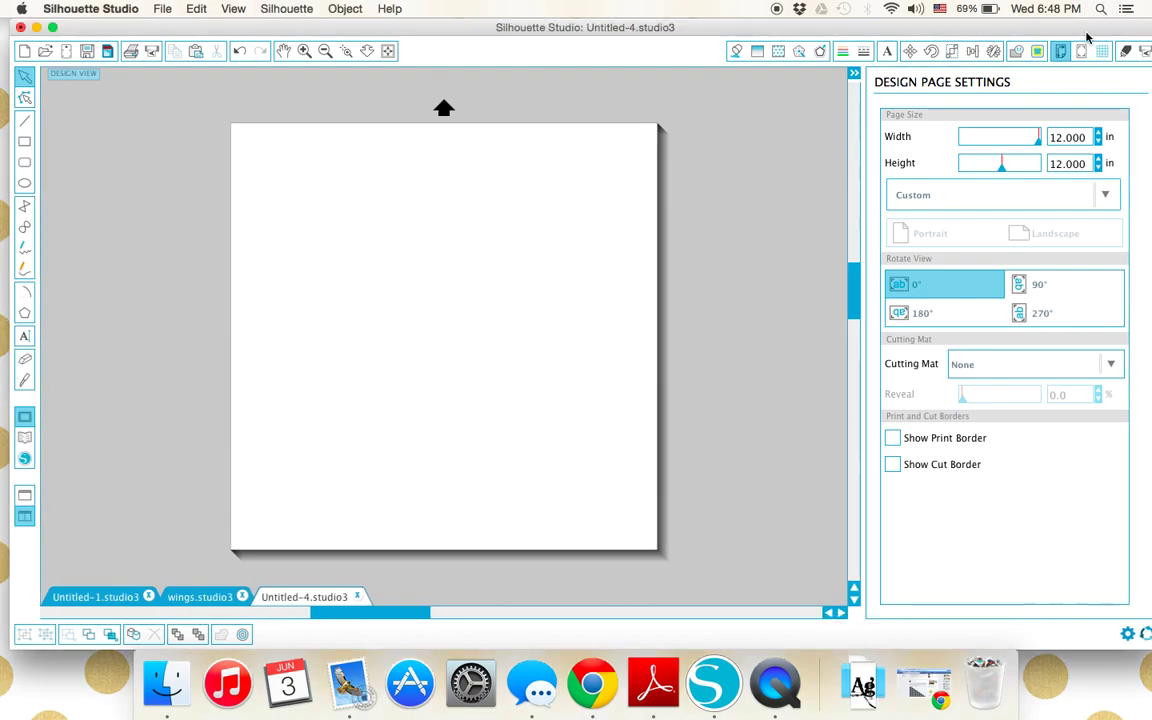
{"action": "left_click_drag", "start_coordinate": [1087, 37], "coordinate": [732, 48]}
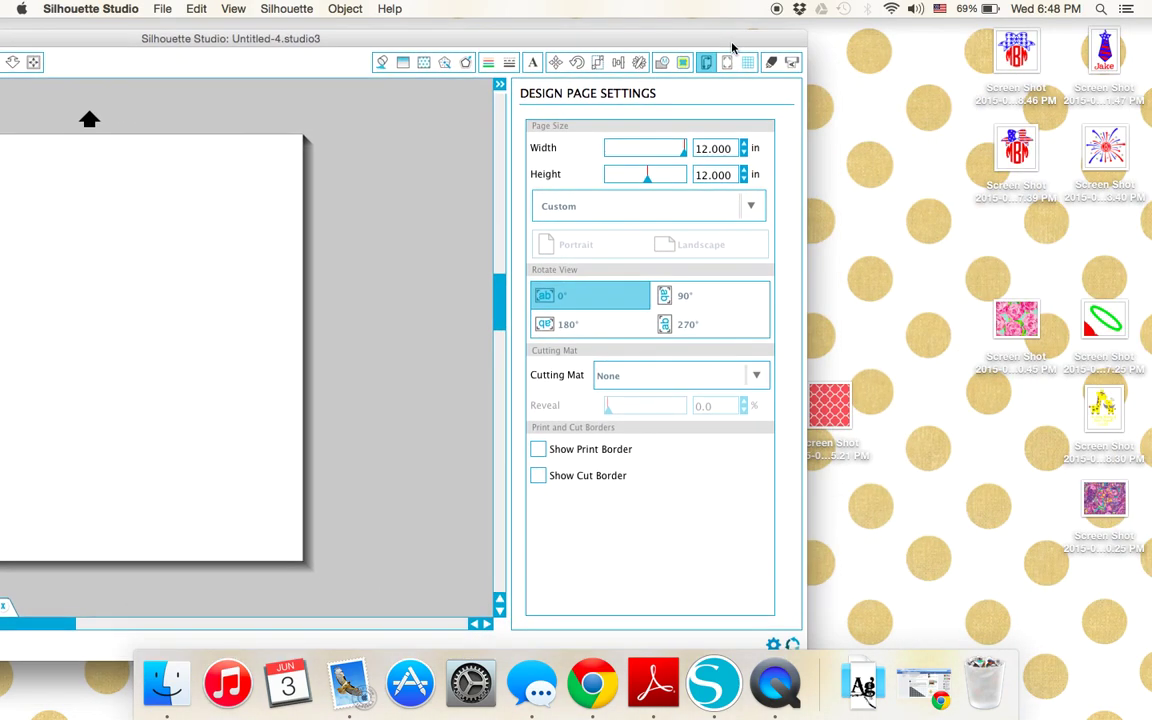
{"action": "left_click_drag", "start_coordinate": [846, 422], "coordinate": [182, 297]}
{"action": "left_click_drag", "start_coordinate": [243, 38], "coordinate": [615, 20]}
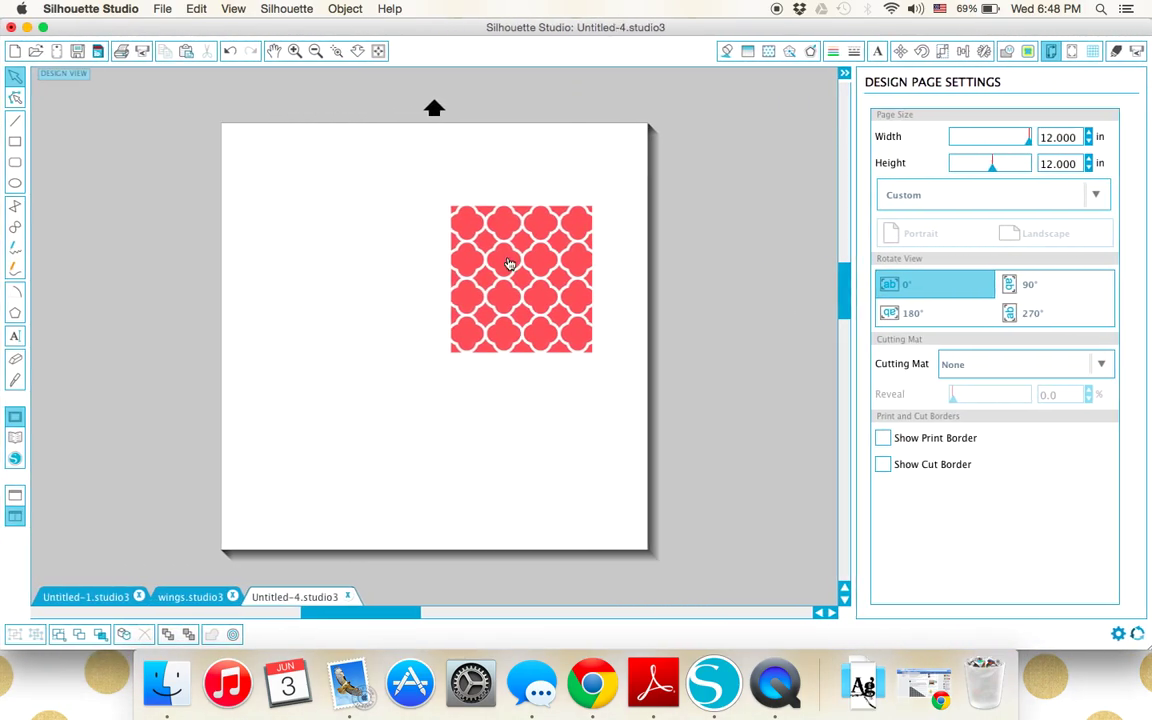
{"action": "left_click_drag", "start_coordinate": [509, 263], "coordinate": [413, 226]}
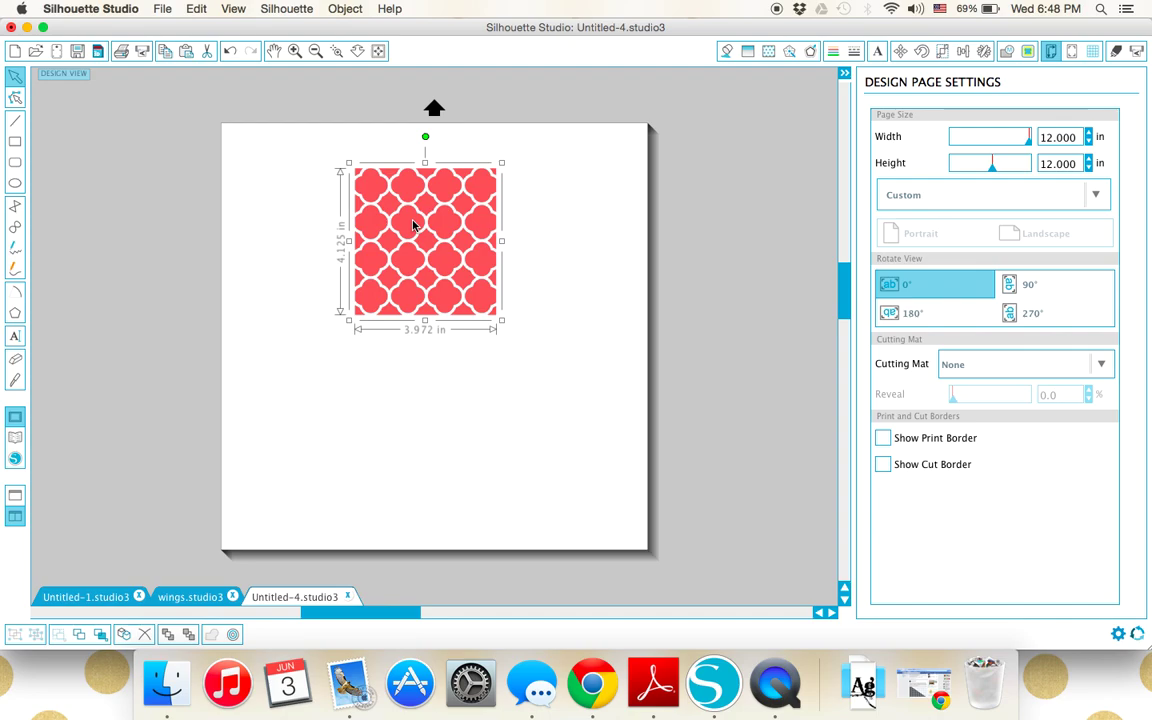
Pull the image's four corner points outward to cover most of the page, then shift it left.
{"action": "double_click", "coordinate": [413, 226]}
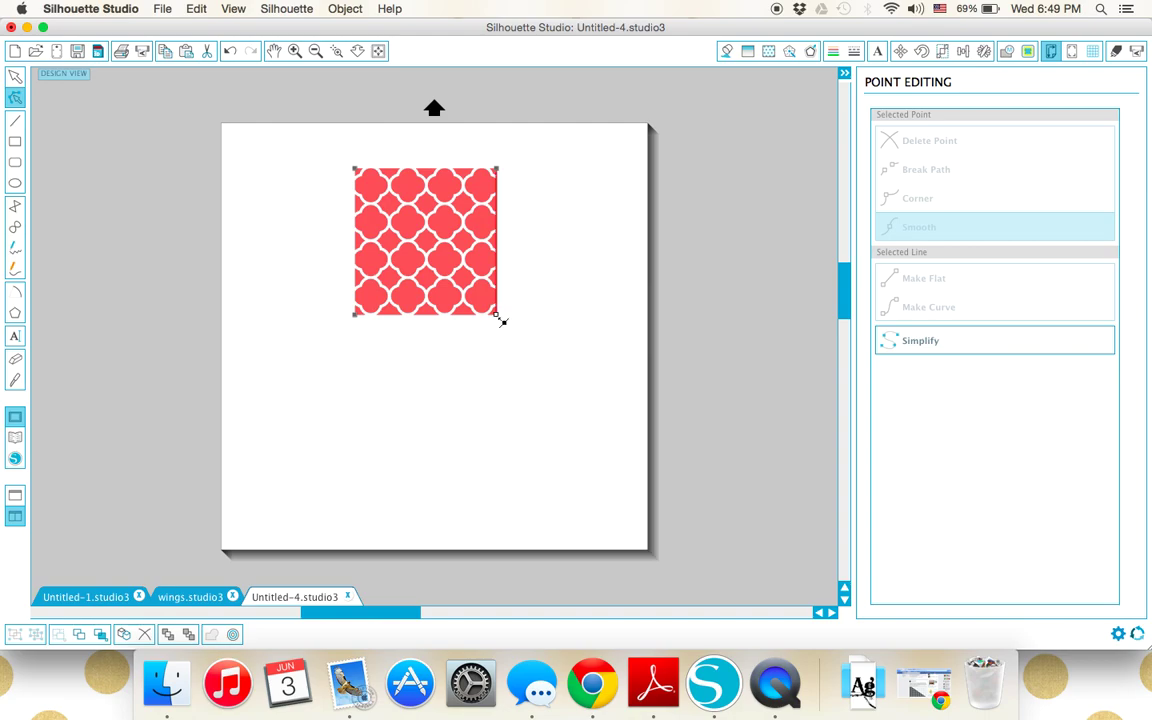
{"action": "left_click_drag", "start_coordinate": [502, 321], "coordinate": [609, 430]}
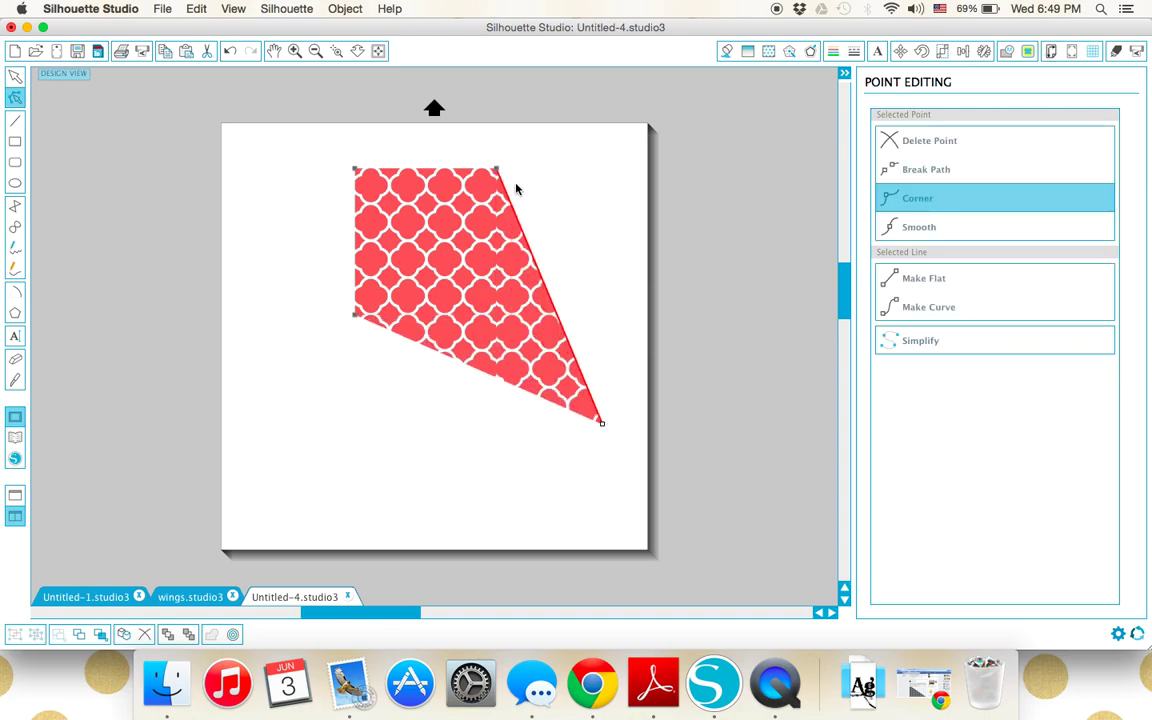
{"action": "left_click_drag", "start_coordinate": [500, 172], "coordinate": [642, 158]}
{"action": "left_click_drag", "start_coordinate": [356, 316], "coordinate": [309, 440]}
{"action": "left_click", "coordinate": [603, 424]}
{"action": "left_click_drag", "start_coordinate": [603, 424], "coordinate": [622, 515]}
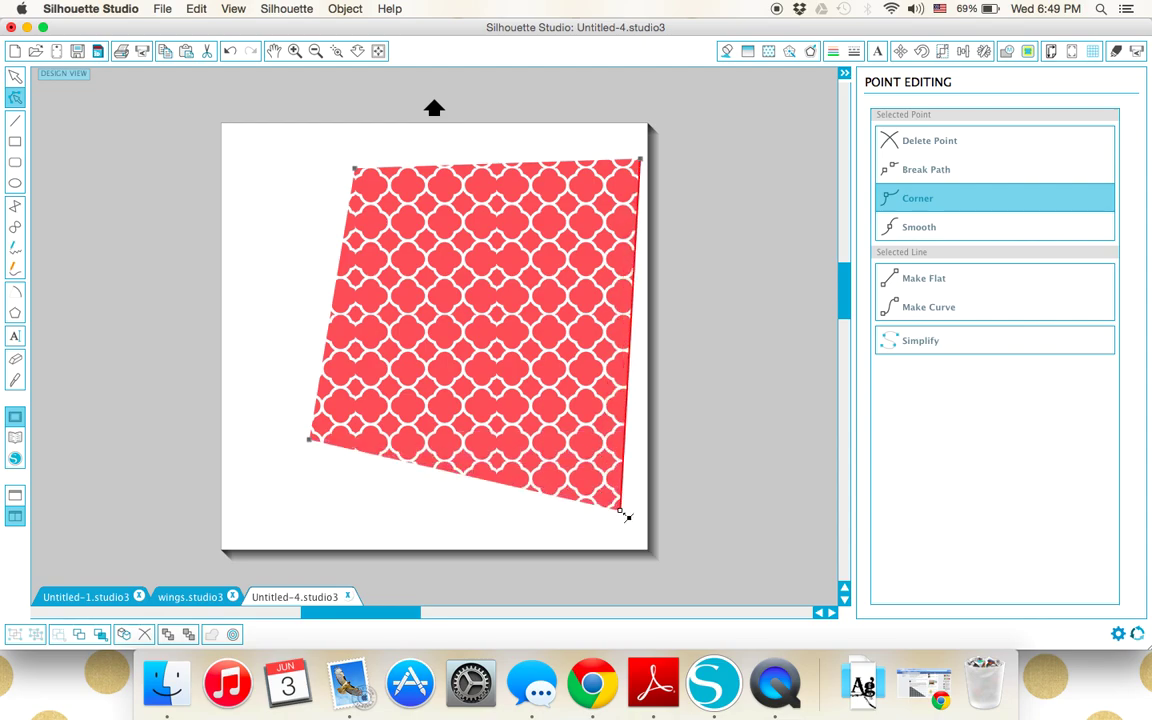
{"action": "left_click_drag", "start_coordinate": [314, 446], "coordinate": [320, 528]}
{"action": "left_click_drag", "start_coordinate": [359, 171], "coordinate": [325, 160]}
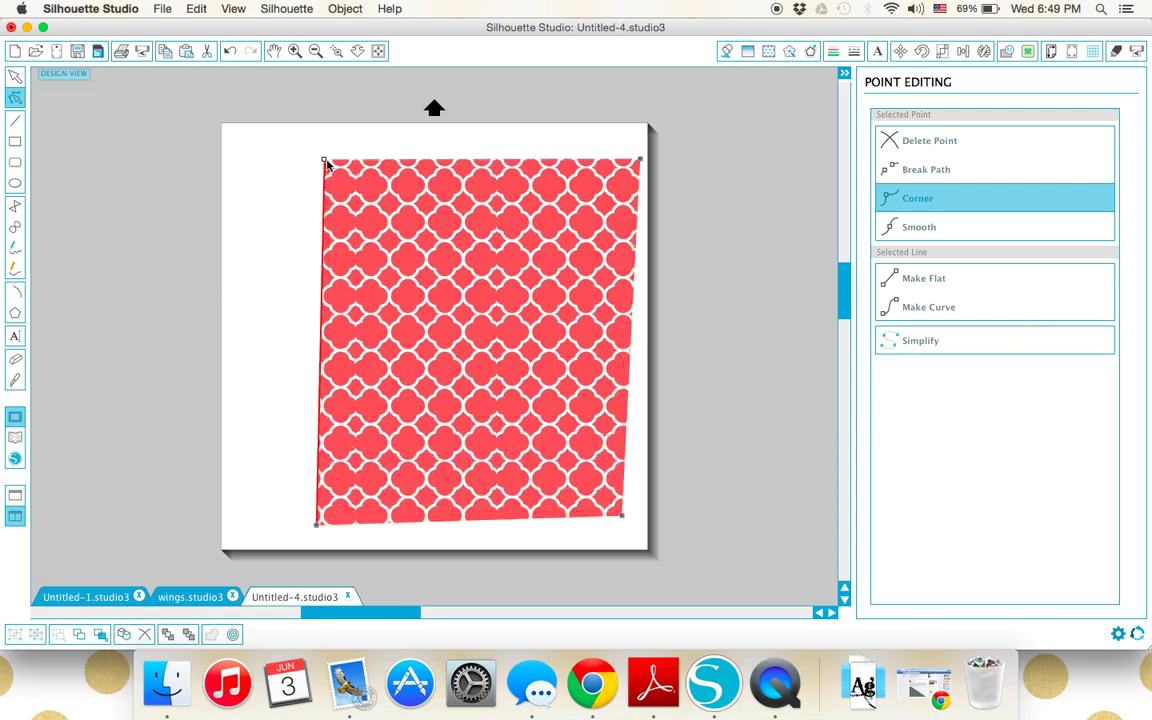
{"action": "left_click", "coordinate": [663, 368]}
{"action": "mouse_move", "coordinate": [538, 375]}
{"action": "left_mouse_down"}
{"action": "mouse_move", "coordinate": [334, 368]}
{"action": "mouse_move", "coordinate": [519, 365]}
{"action": "left_mouse_up"}
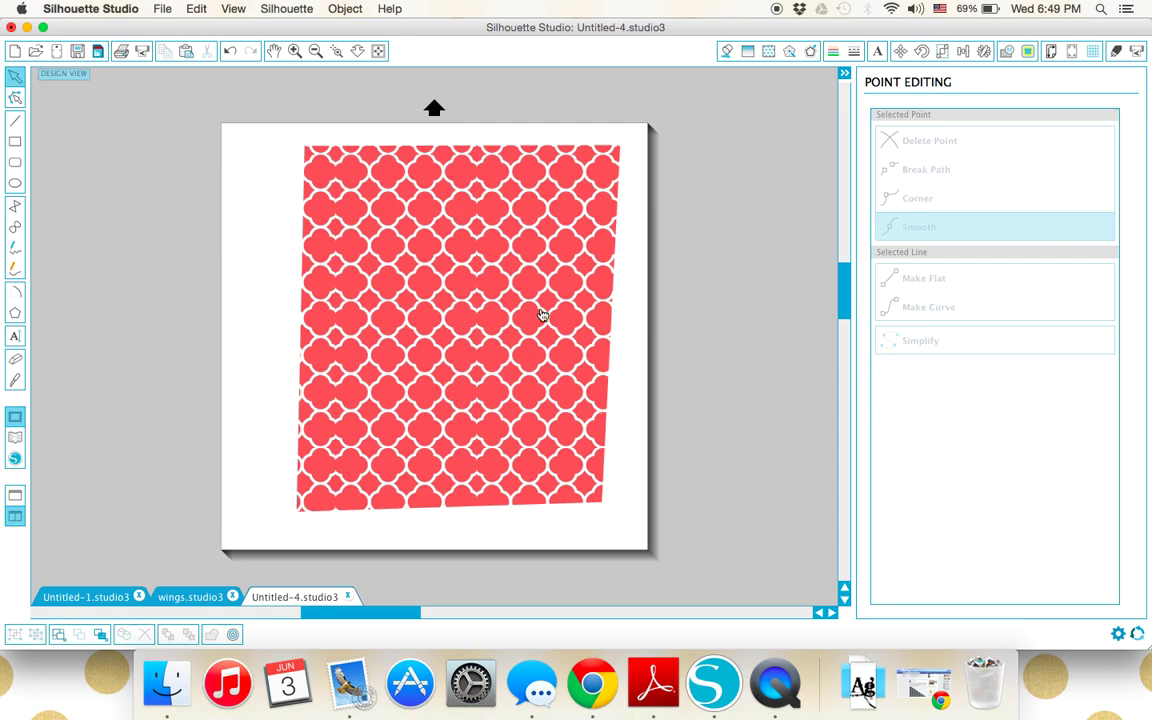
Mark most of the stretched quatrefoil pattern as the trace area.
{"action": "left_click", "coordinate": [477, 286]}
{"action": "left_click", "coordinate": [1030, 55]}
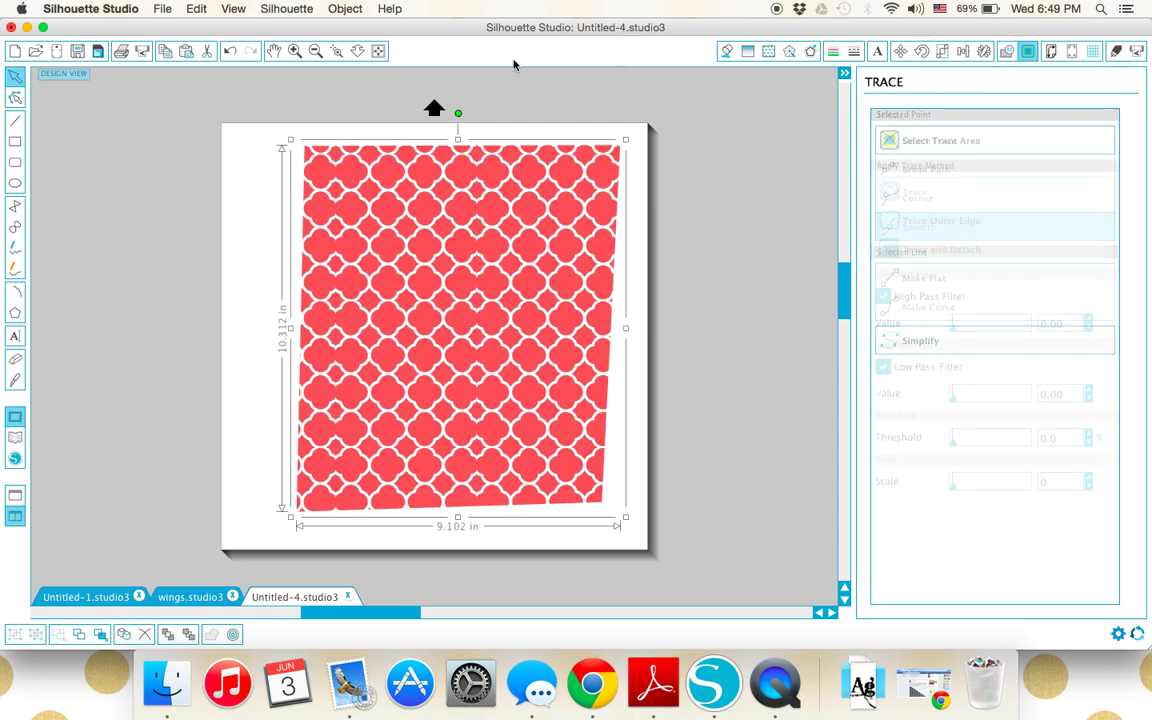
{"action": "left_click", "coordinate": [930, 143]}
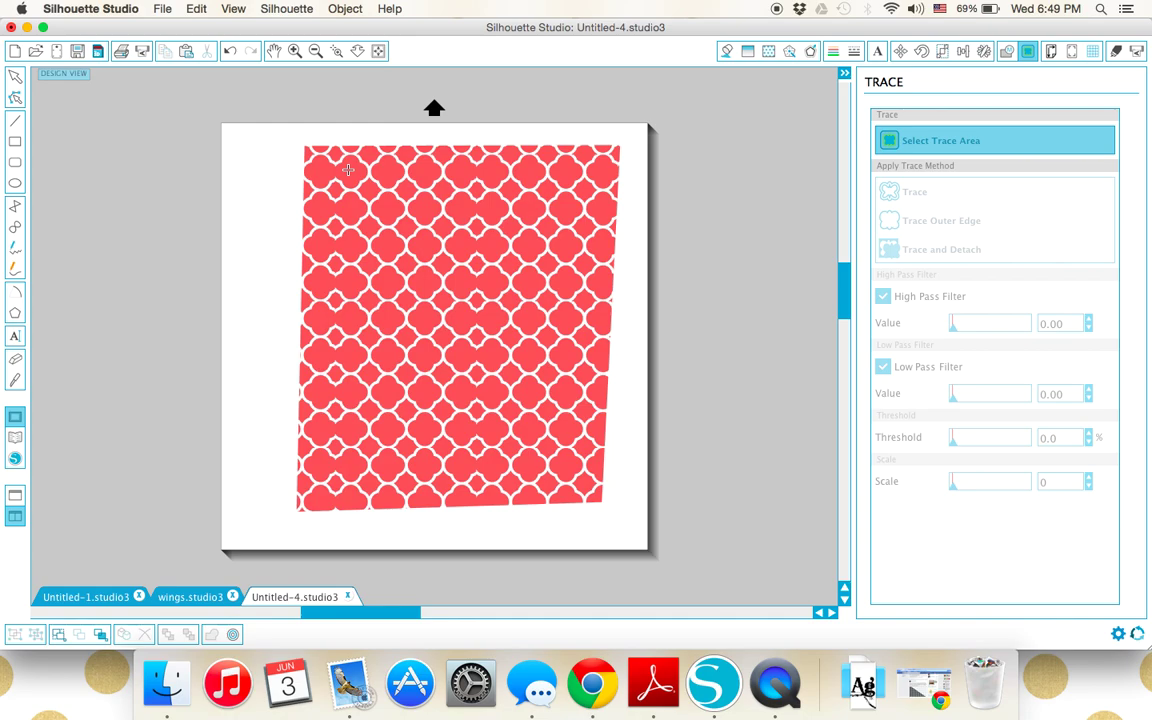
{"action": "mouse_move", "coordinate": [340, 162]}
{"action": "left_mouse_down"}
{"action": "mouse_move", "coordinate": [542, 398]}
{"action": "mouse_move", "coordinate": [600, 502]}
{"action": "left_mouse_up"}
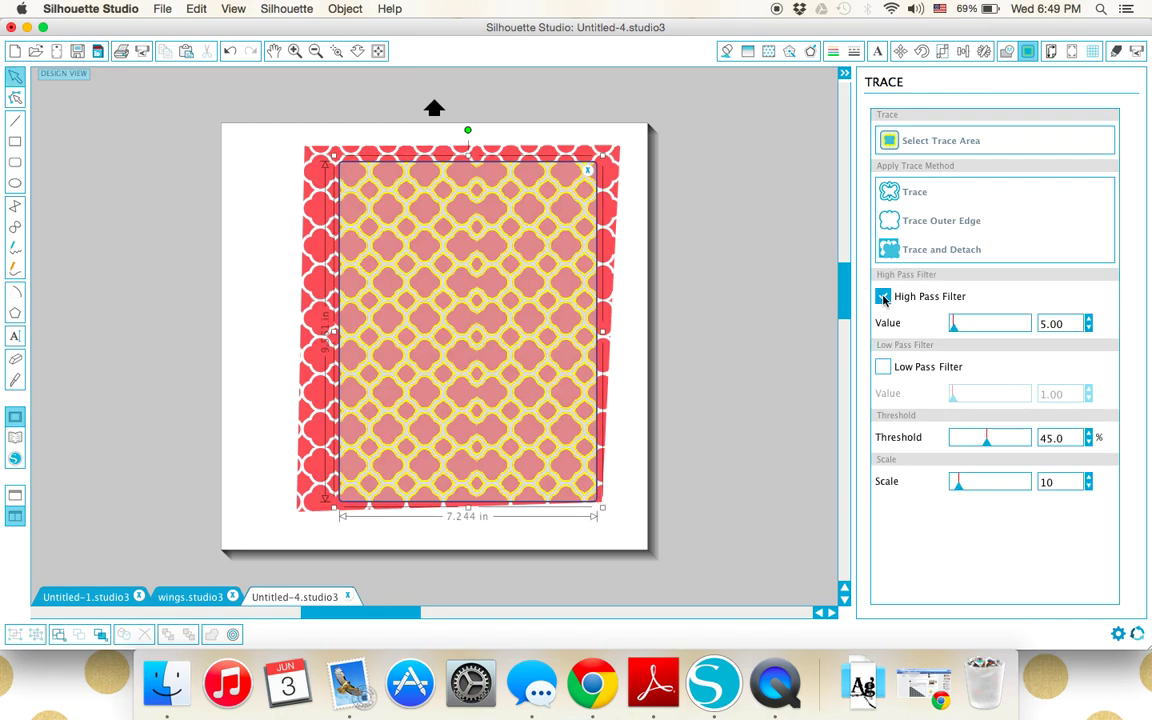
Set High Pass Filter on at 141.00 so the trace preview fills solid yellow.
{"action": "left_click", "coordinate": [884, 296]}
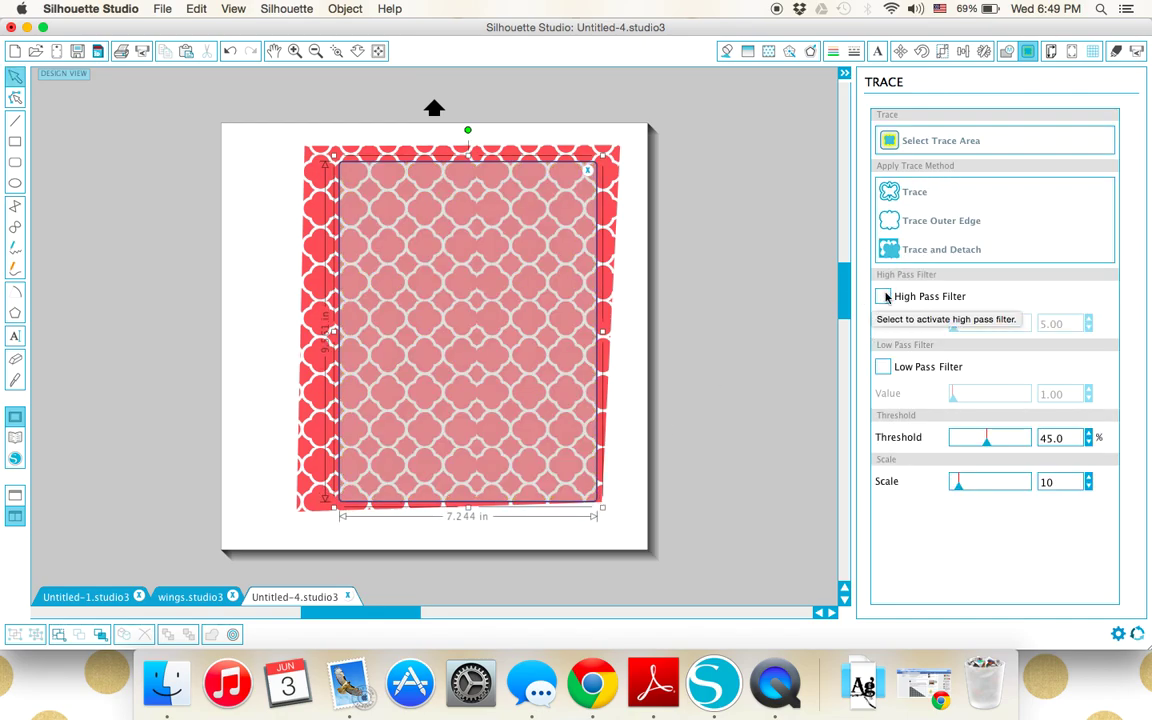
{"action": "left_click", "coordinate": [884, 296]}
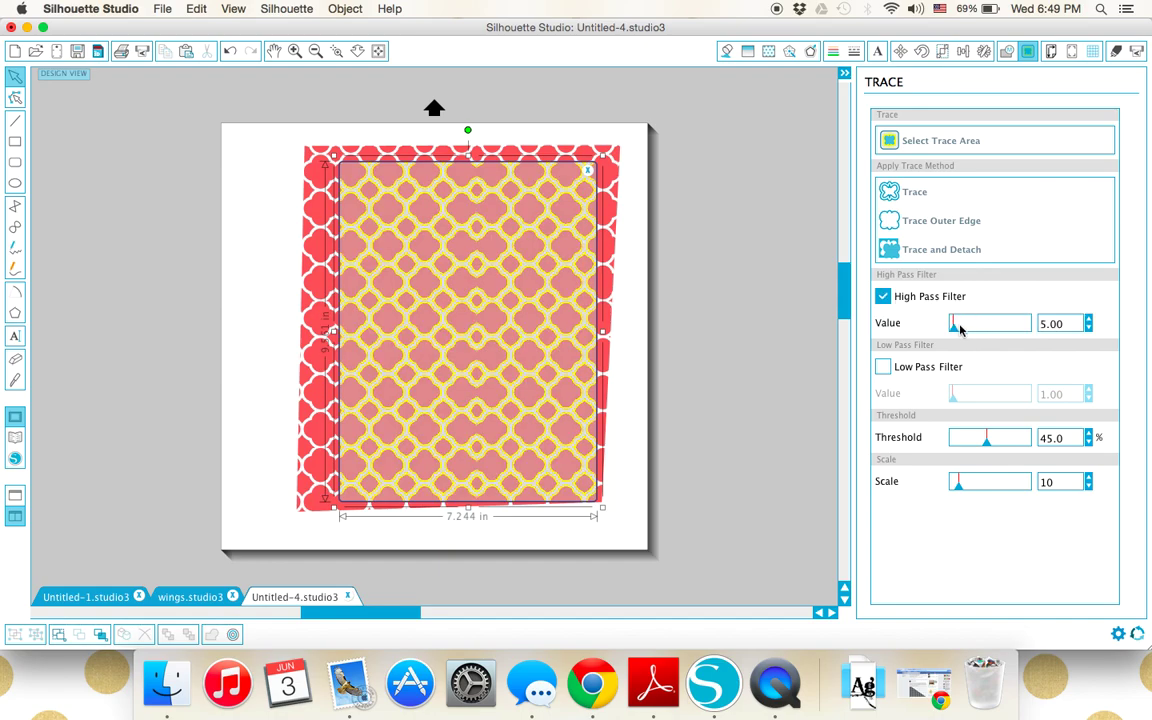
{"action": "left_click_drag", "start_coordinate": [955, 330], "coordinate": [990, 332]}
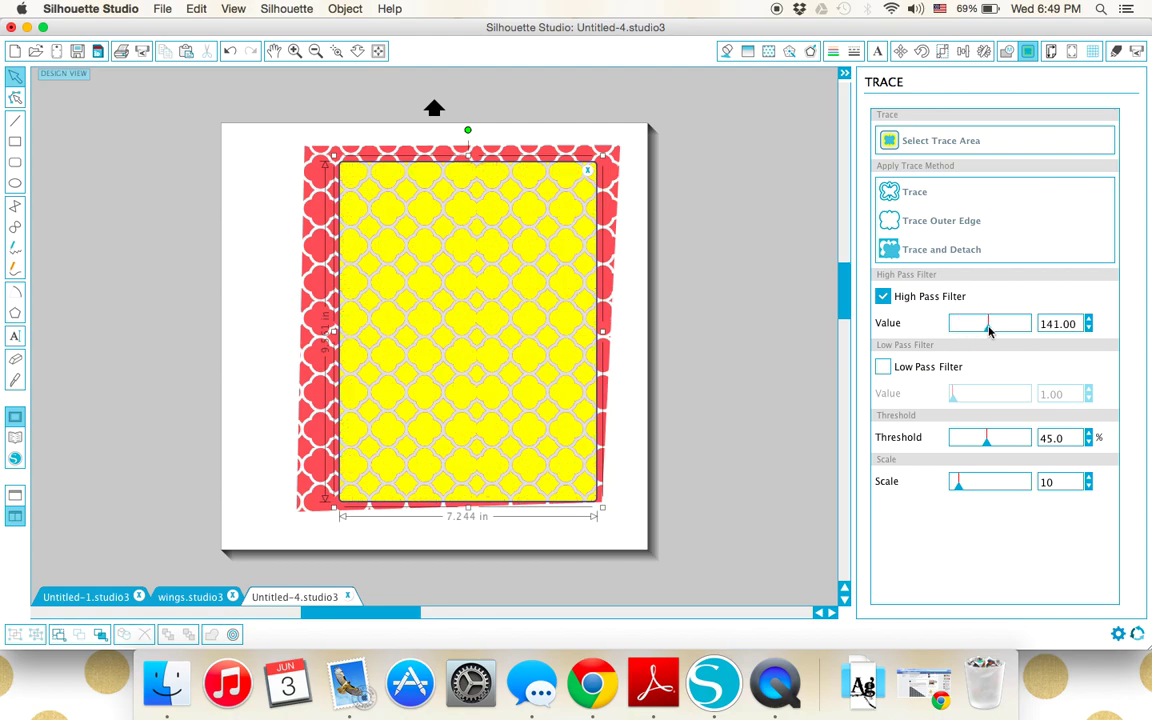
Trace the pattern and move the red source image off the page to the right.
{"action": "left_click", "coordinate": [918, 192]}
{"action": "left_click_drag", "start_coordinate": [551, 364], "coordinate": [779, 368]}
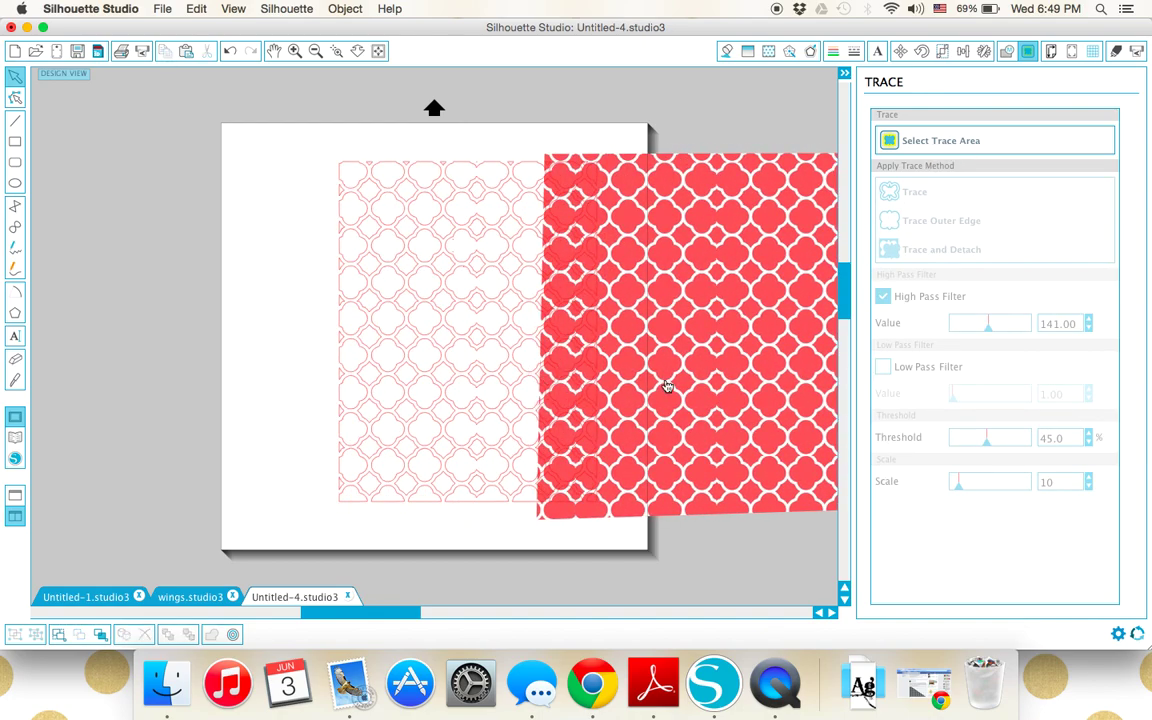
{"action": "left_click_drag", "start_coordinate": [668, 386], "coordinate": [836, 370]}
{"action": "left_click", "coordinate": [556, 444]}
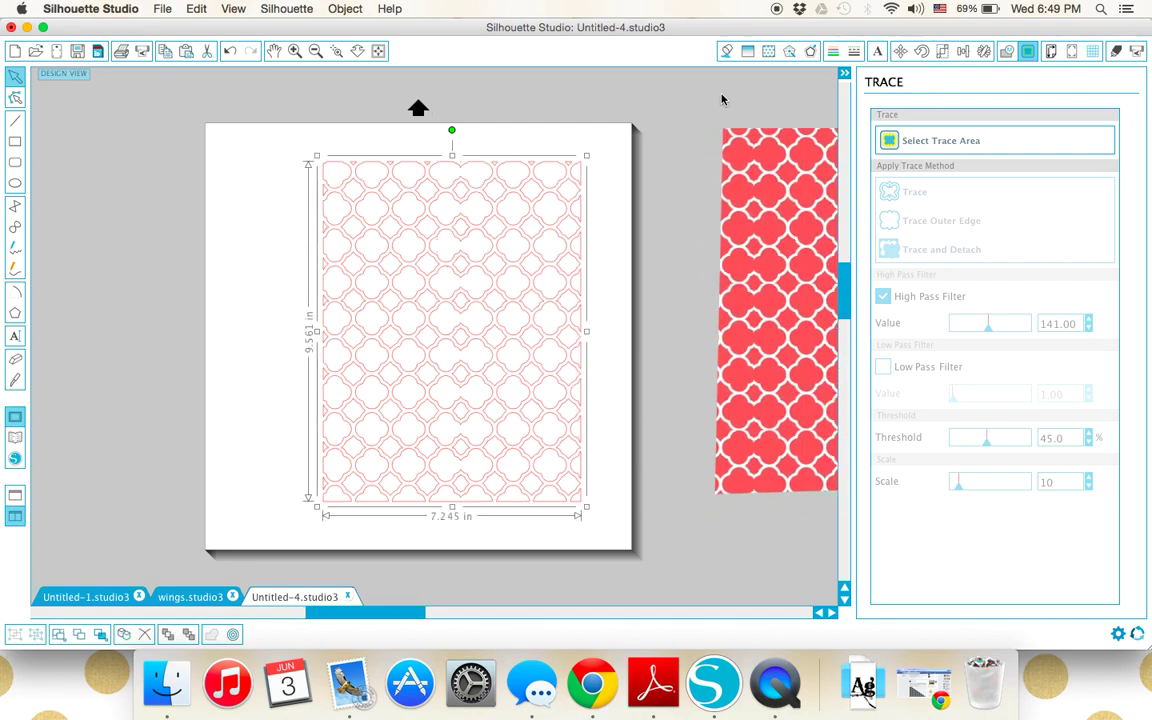
Make the traced 7.245 × 9.561 in pattern's fill and line black, then shift it left.
{"action": "left_click", "coordinate": [728, 53]}
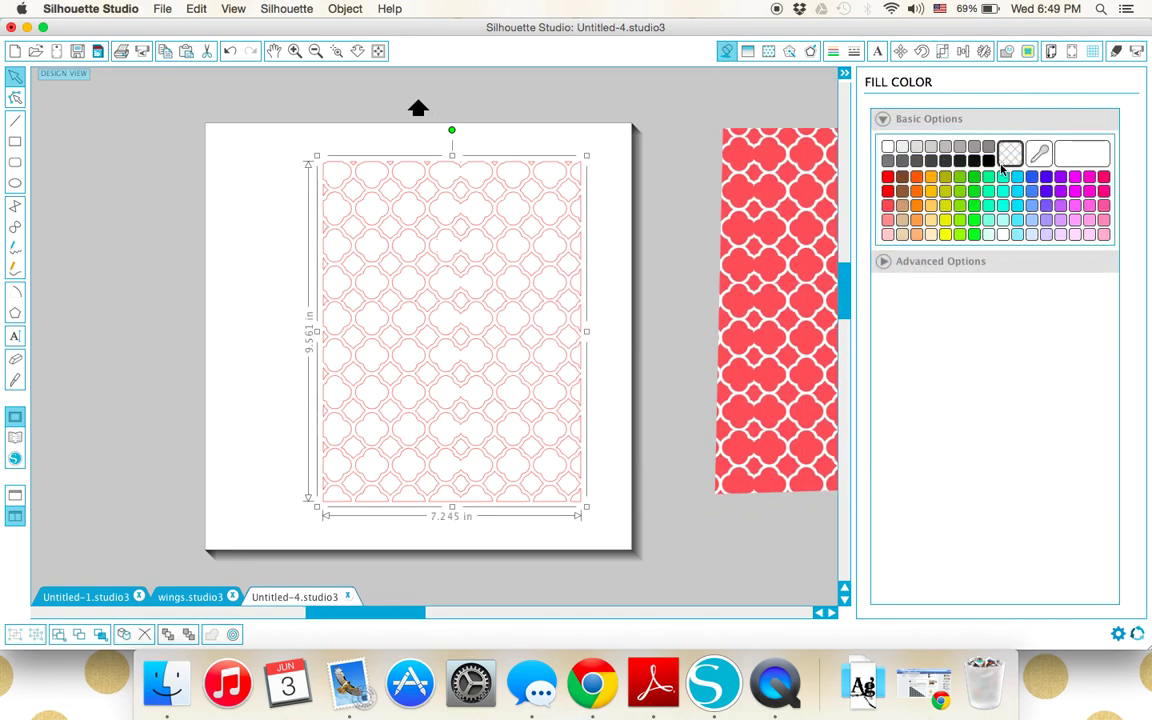
{"action": "left_click", "coordinate": [989, 161]}
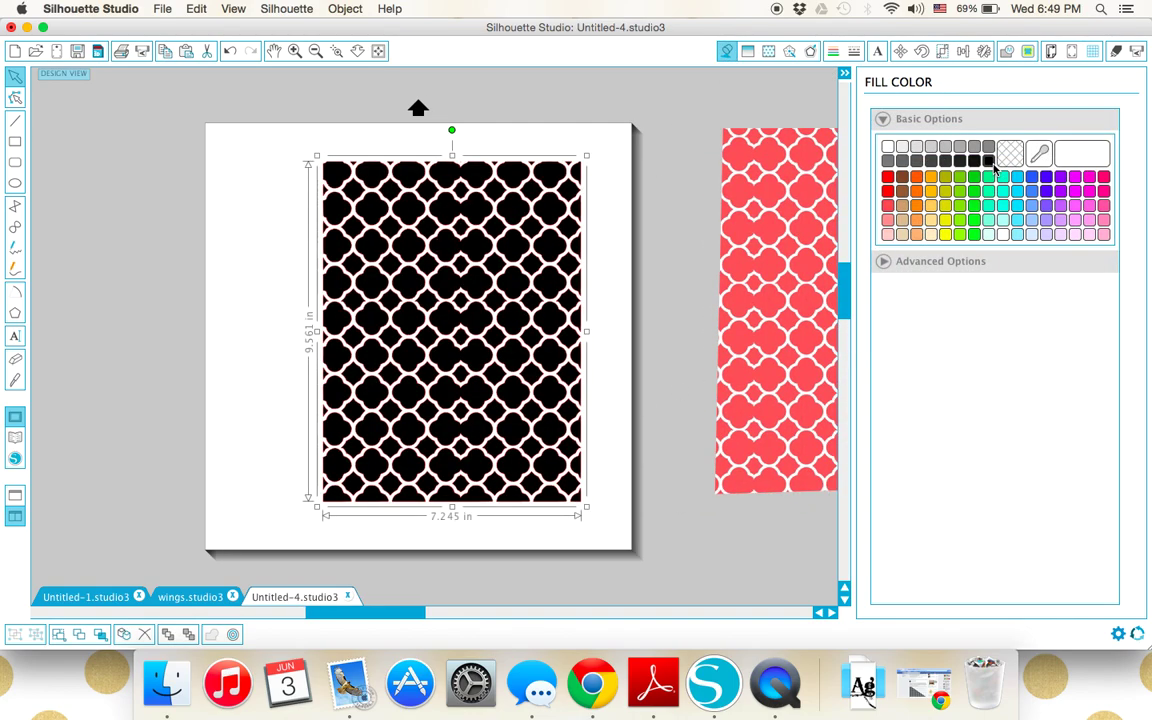
{"action": "left_click", "coordinate": [833, 51]}
{"action": "left_click", "coordinate": [989, 162]}
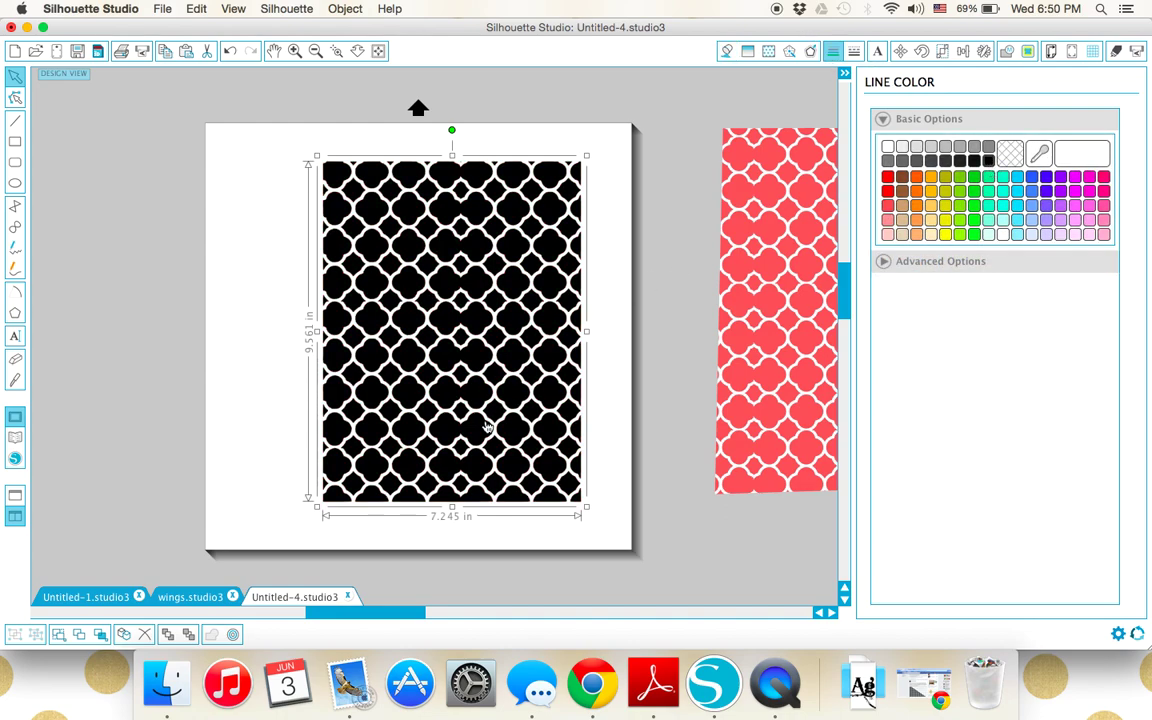
{"action": "left_click_drag", "start_coordinate": [464, 454], "coordinate": [408, 447]}
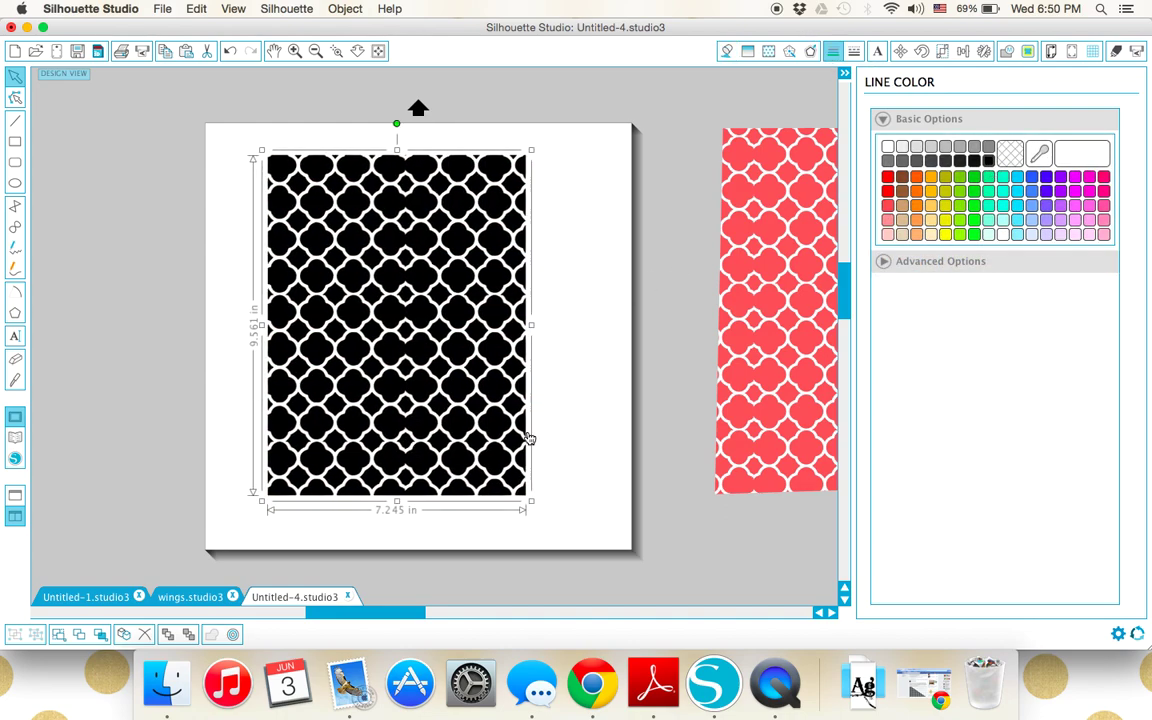
{"action": "left_click", "coordinate": [562, 434]}
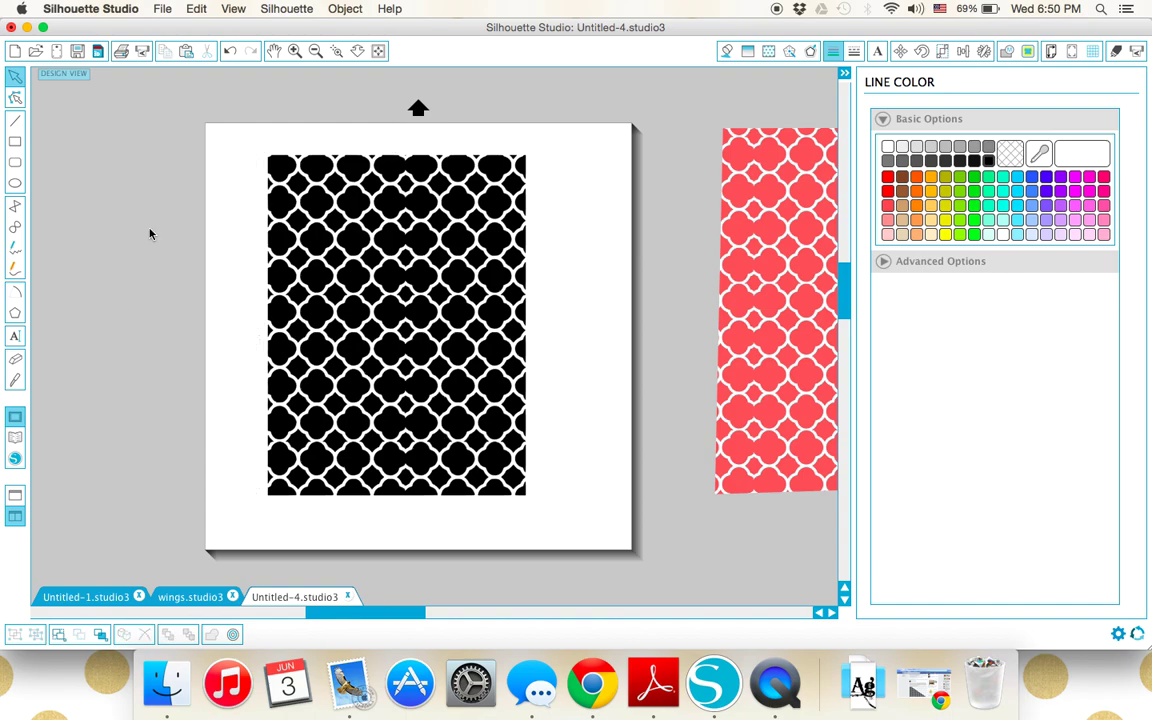
Draw a circle with the Ellipse tool and move it onto the black pattern.
{"action": "left_click", "coordinate": [16, 184]}
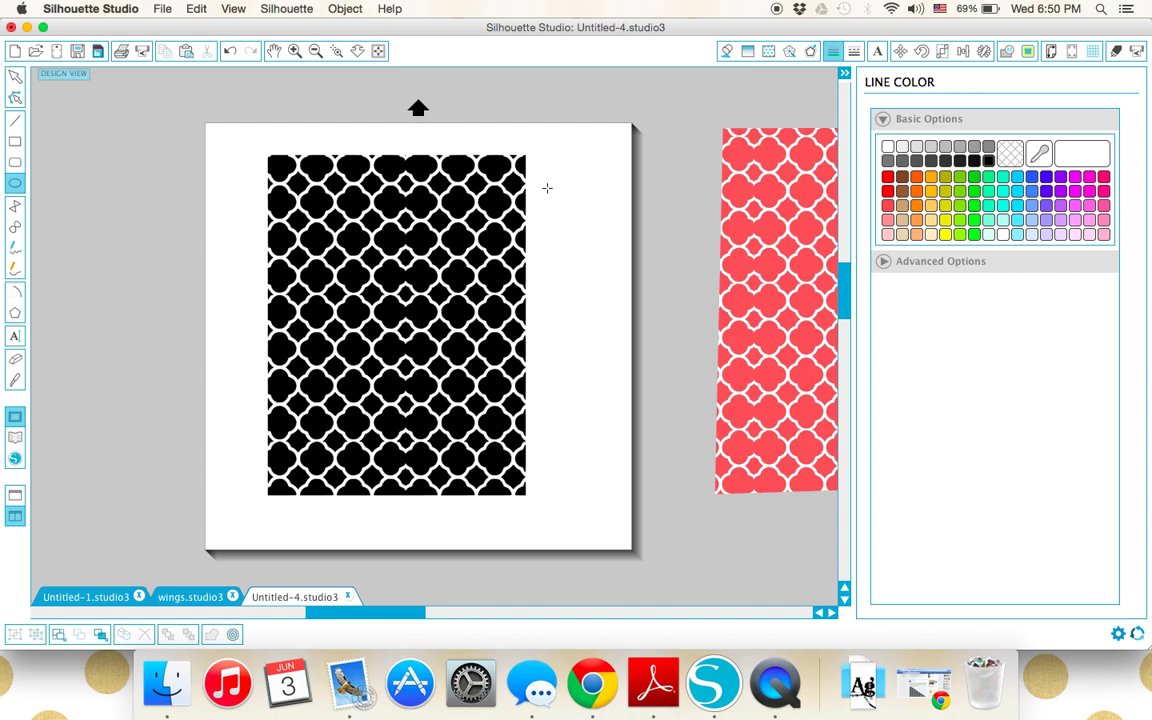
{"action": "left_click_drag", "start_coordinate": [547, 187], "coordinate": [673, 405]}
{"action": "key", "text": "Escape"}
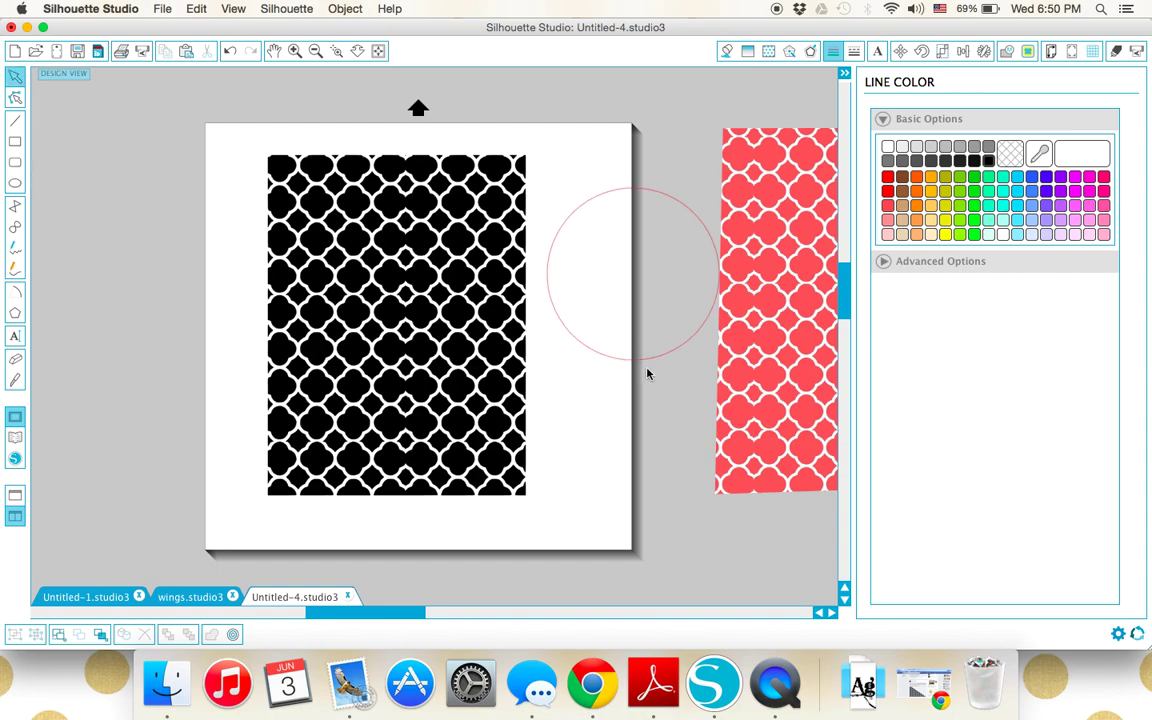
{"action": "left_click_drag", "start_coordinate": [612, 366], "coordinate": [405, 404]}
Crop the black pattern to the circle with Object > Modify > Crop.
{"action": "left_click", "coordinate": [416, 412]}
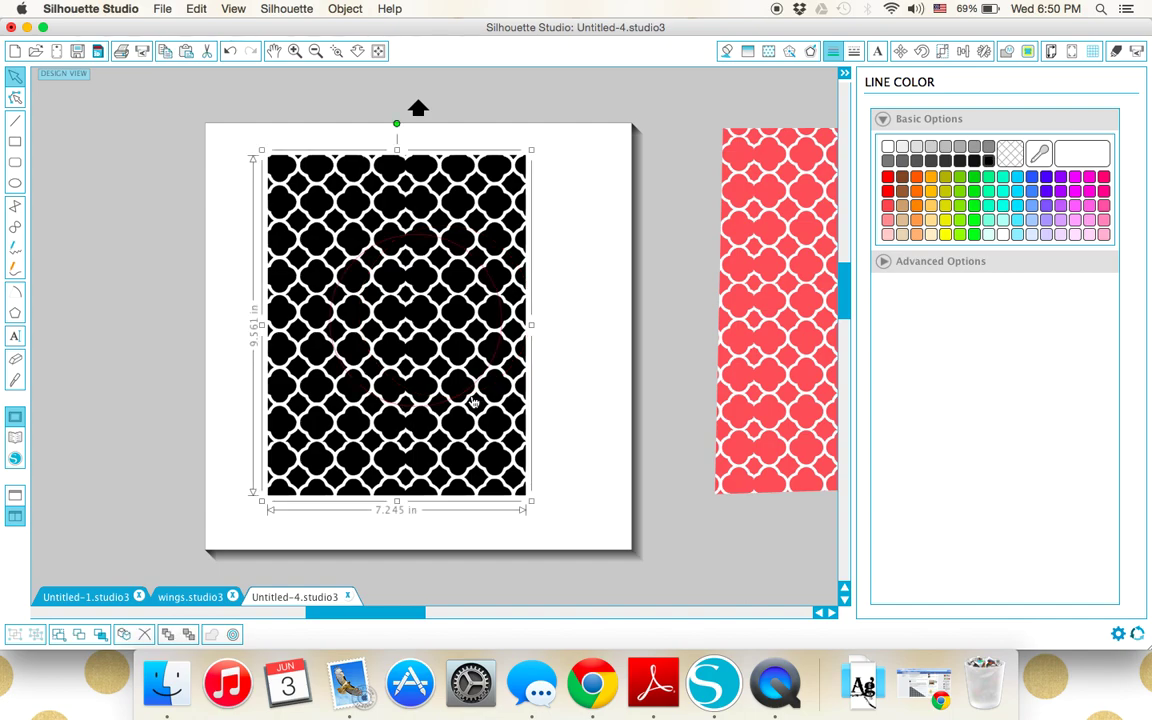
{"action": "left_click", "coordinate": [452, 400]}
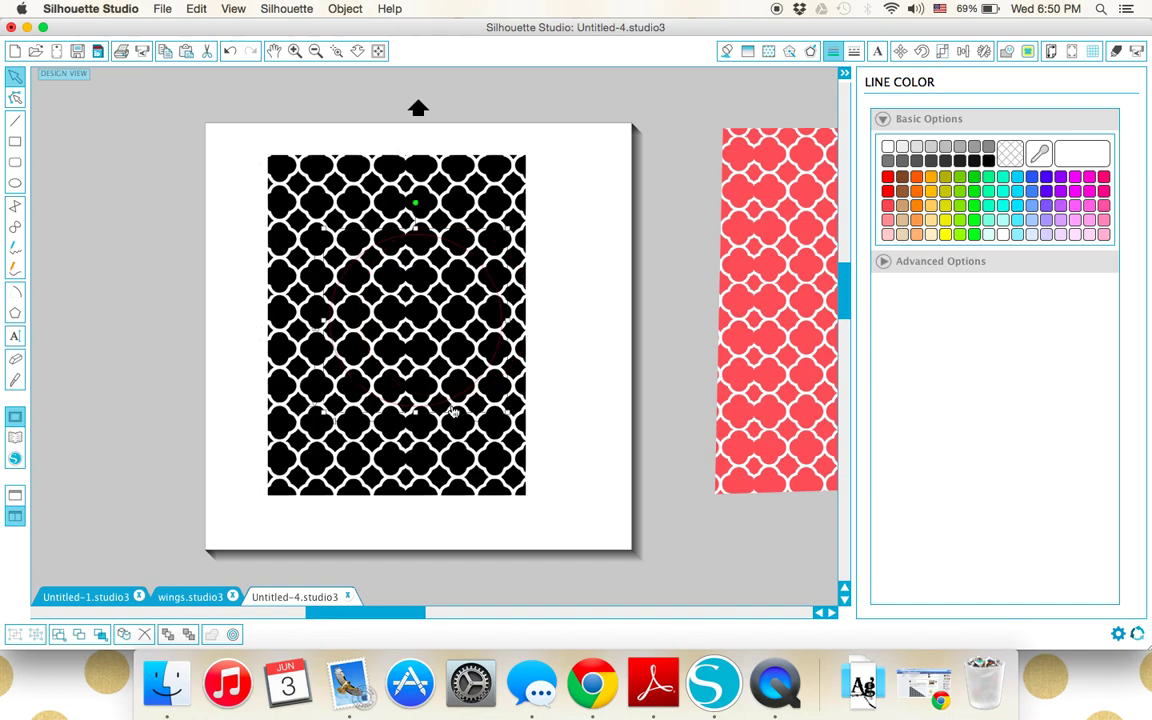
{"action": "left_click", "coordinate": [410, 398], "text": "shift"}
{"action": "left_click", "coordinate": [345, 8]}
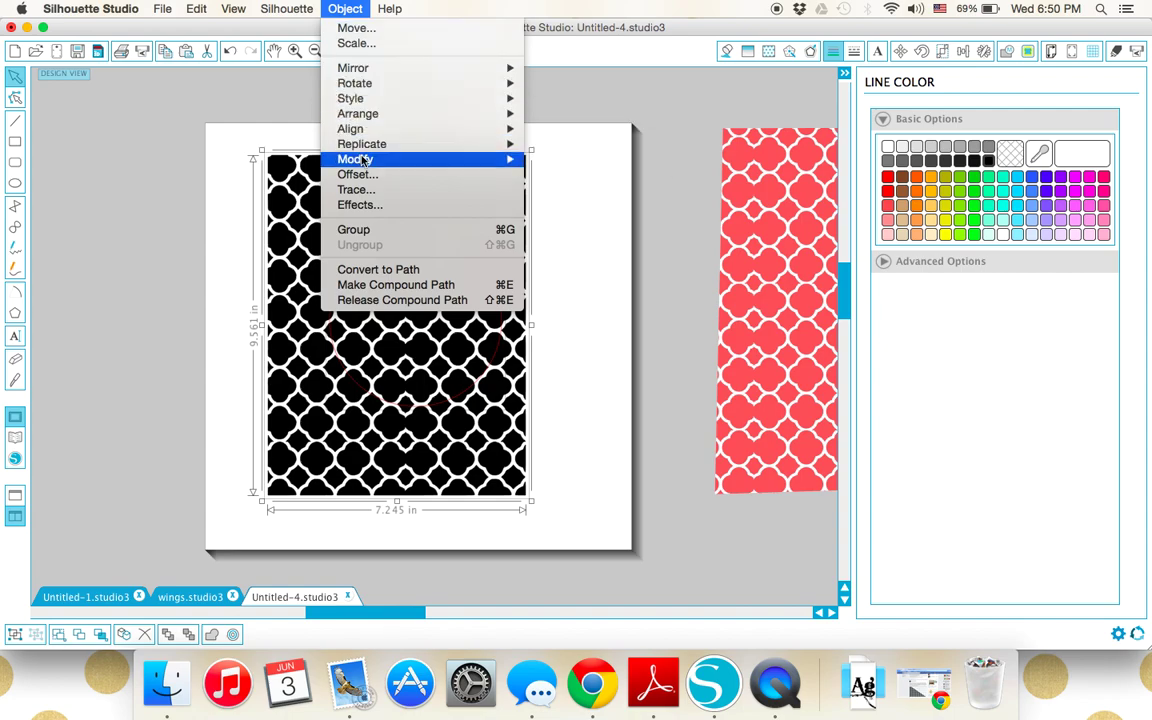
{"action": "mouse_move", "coordinate": [362, 161]}
{"action": "left_click", "coordinate": [580, 206]}
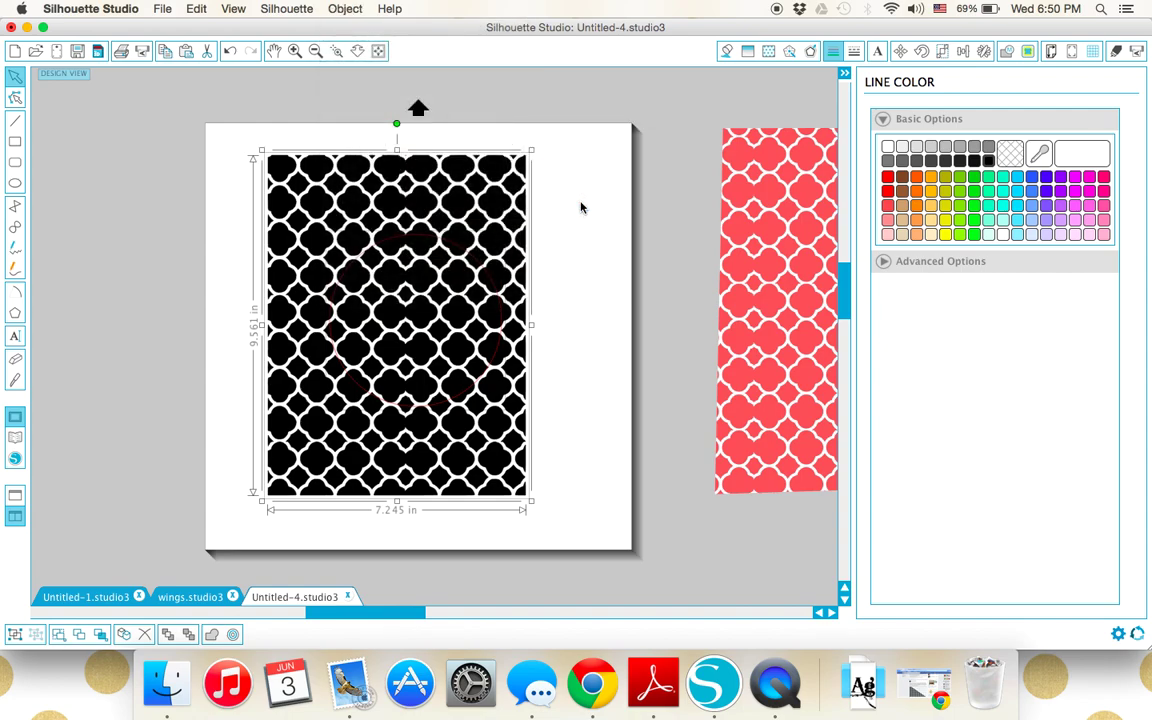
{"action": "left_click", "coordinate": [581, 207]}
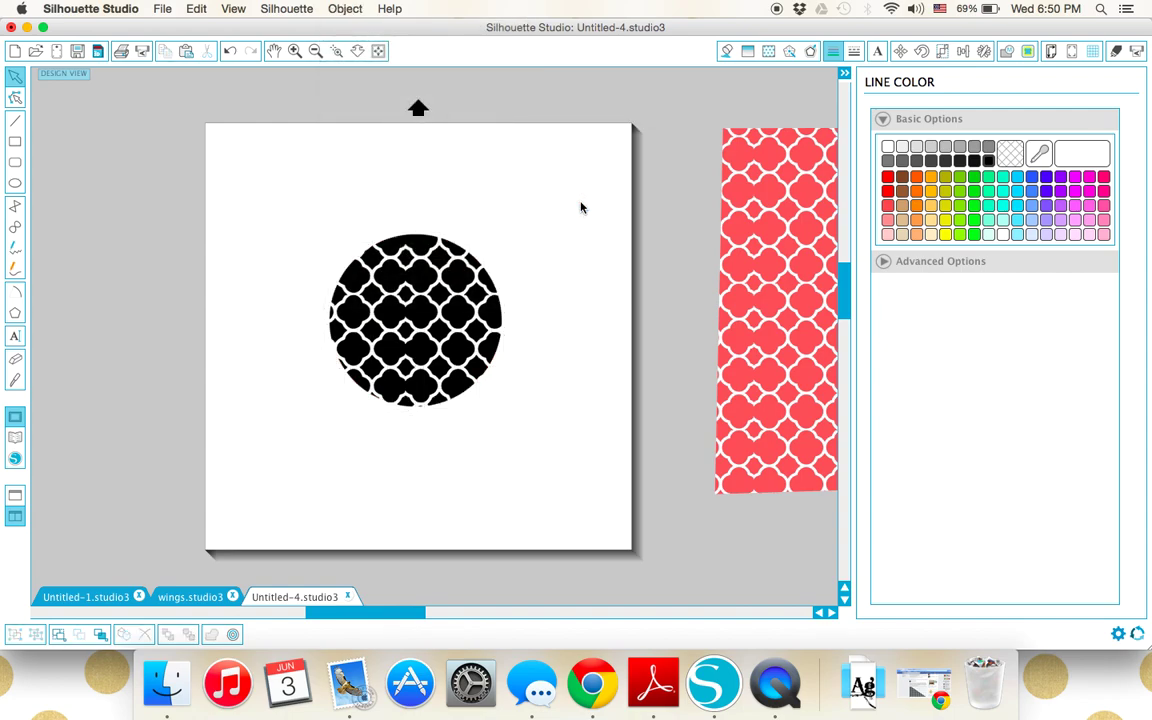